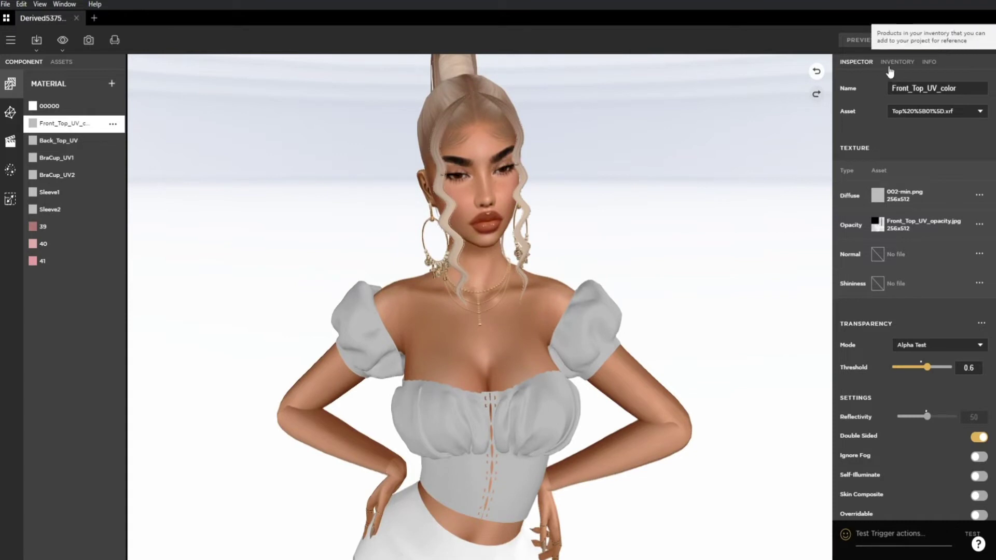
Search the inventory for 'prey' and load the pink Prey Warm Photo room as the backdrop
left_click(898, 62)
left_click(901, 88)
type("prey")
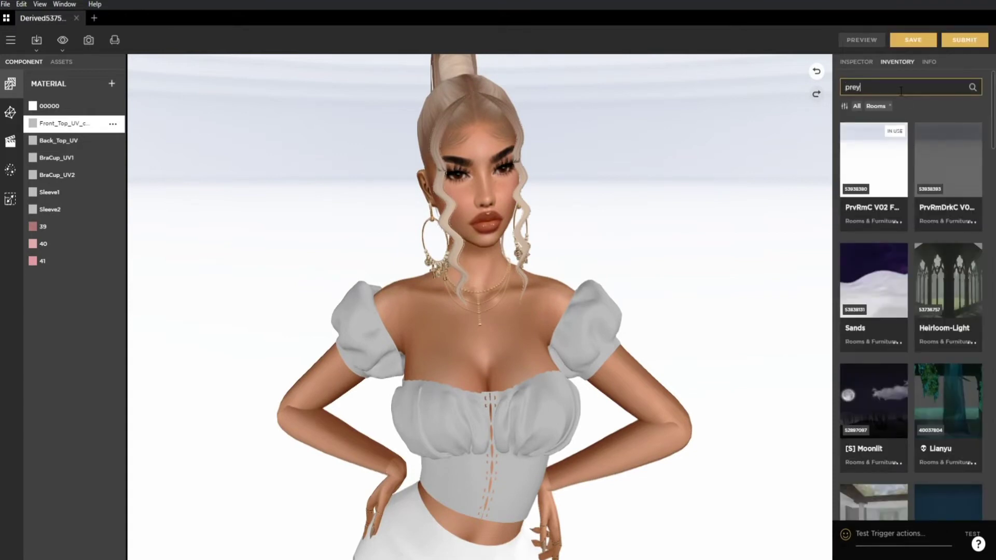
left_click(948, 402)
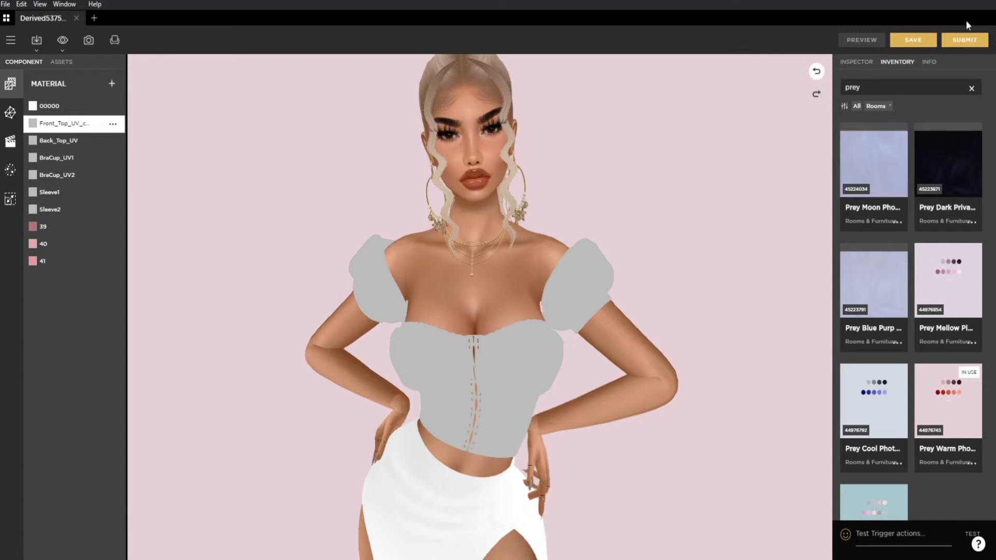
Set Ruffle_Top_2.jpg as the Front_Top_UV_color diffuse texture and preview the floral corset
left_click(857, 62)
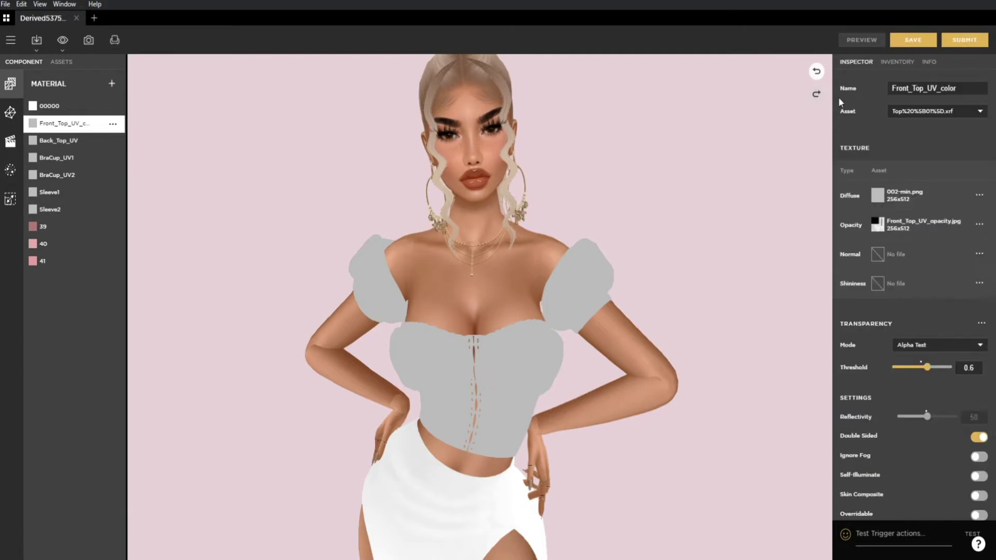
left_click(877, 195)
left_click_drag(754, 311, 732, 415)
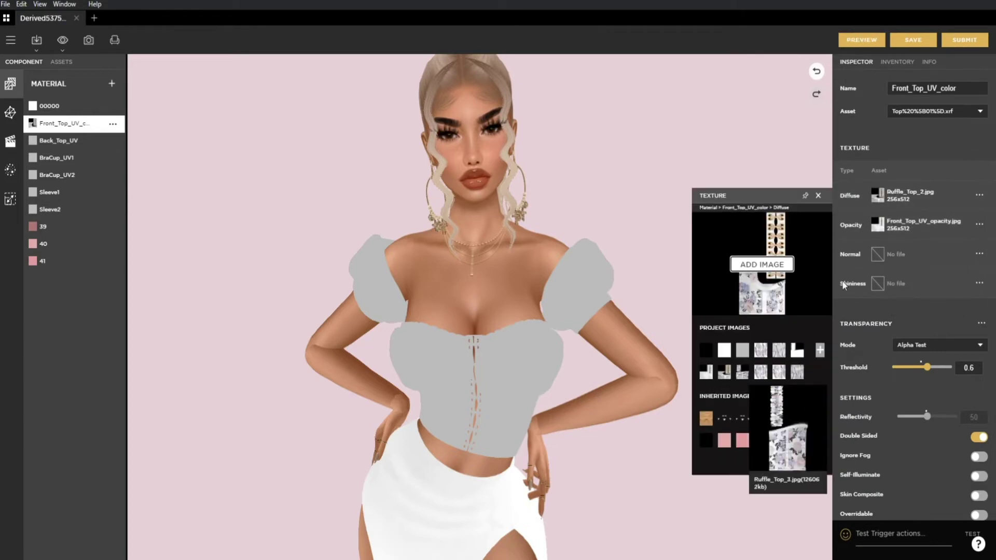
left_click(862, 44)
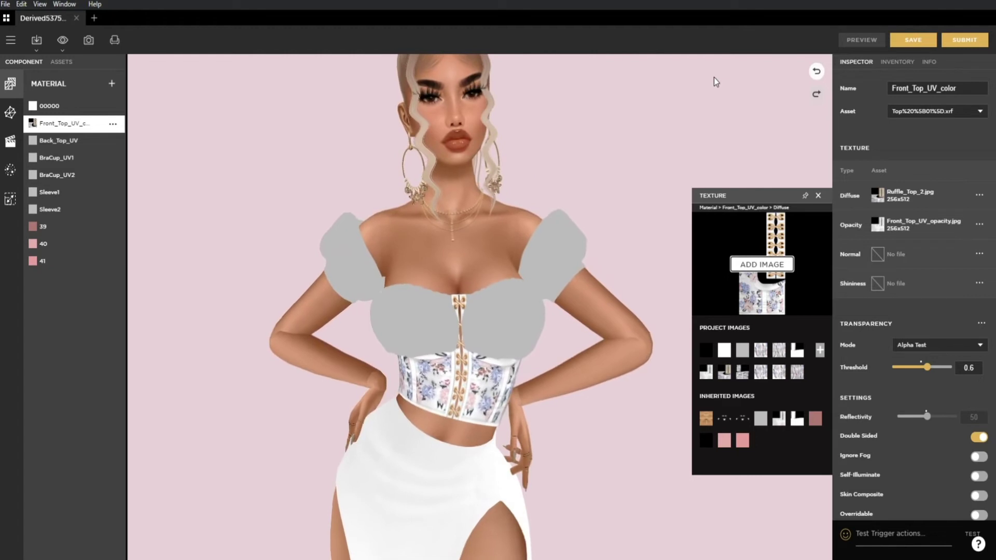
mouse_move(213, 559)
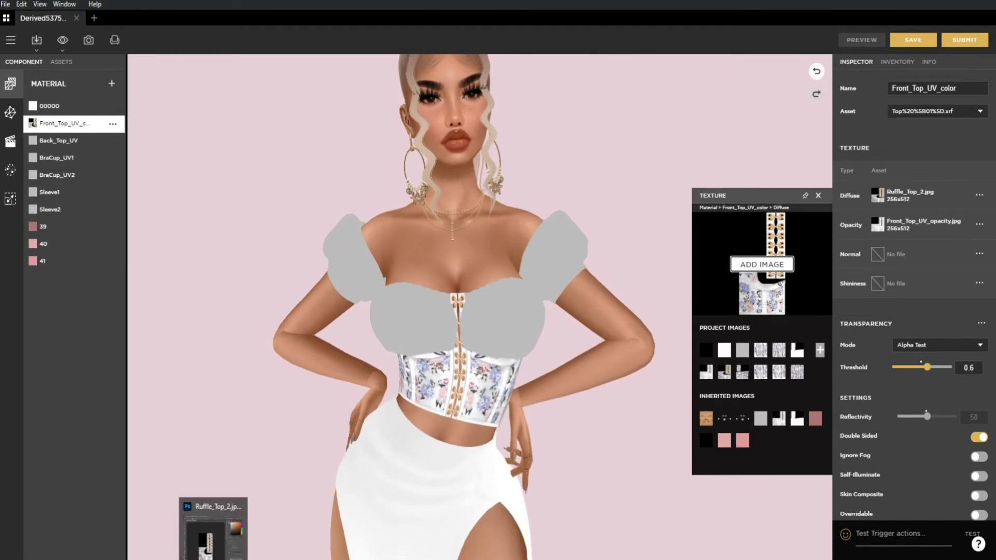
left_click(214, 529)
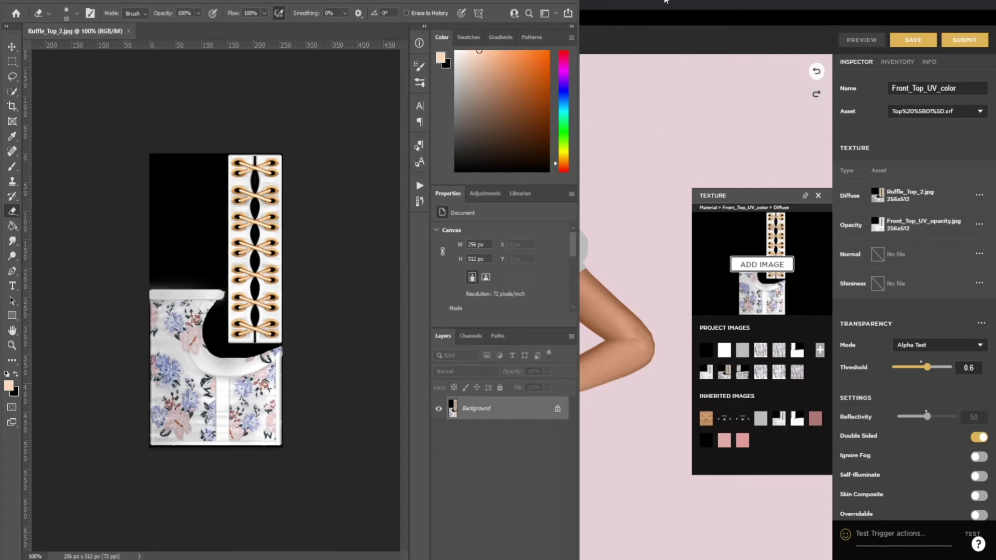
left_click(699, 126)
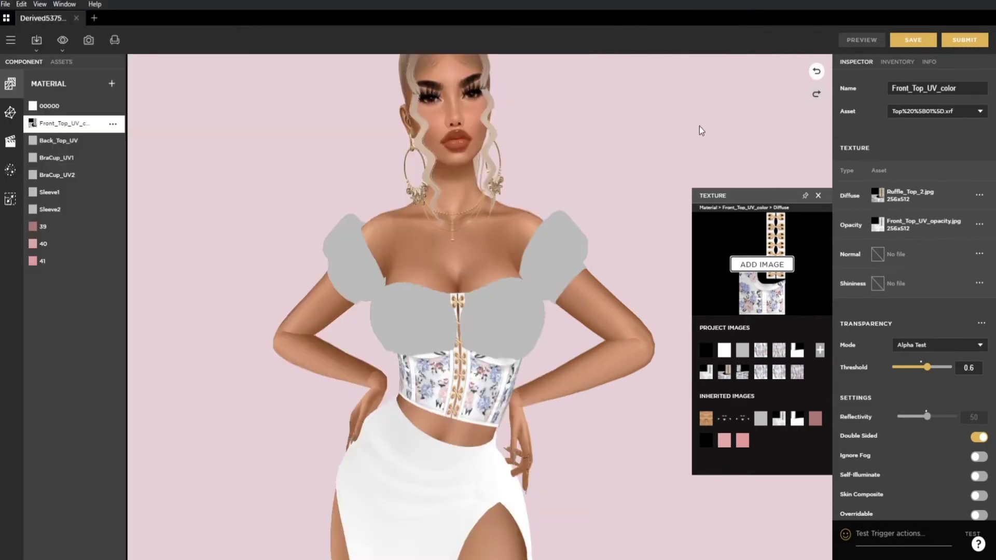
Give Back_Top_UV the floral ruffle top image as its diffuse texture
left_click(818, 195)
left_click(60, 140)
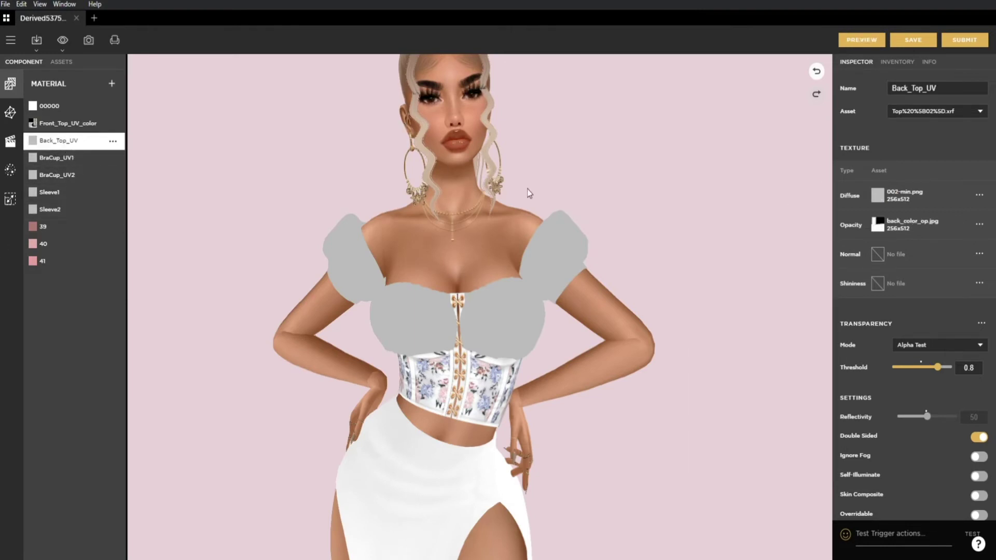
left_click(878, 195)
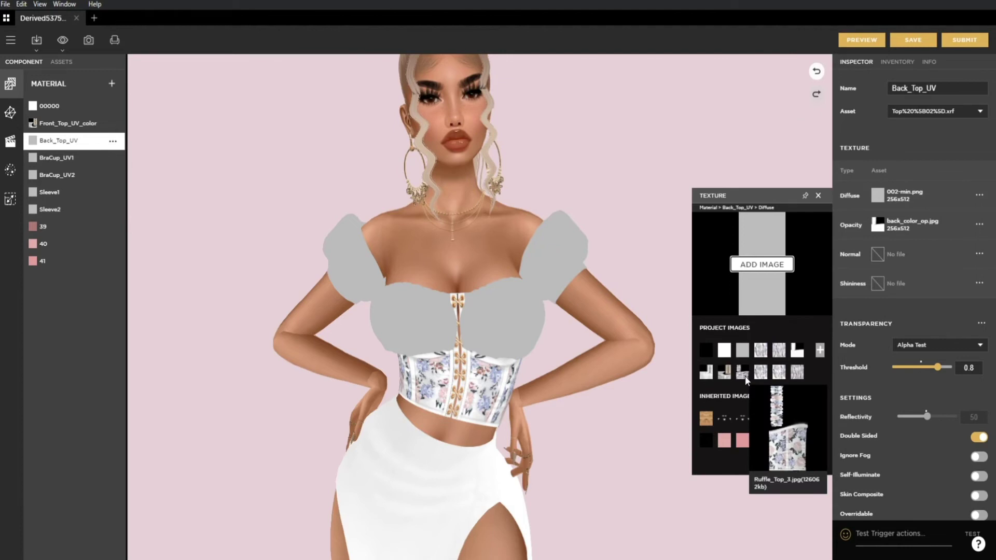
left_click(742, 419)
Assign 1_cup.jpg to BraCup_UV1 and 2_cup.jpg to BraCup_UV2 as diffuse textures
left_click(57, 158)
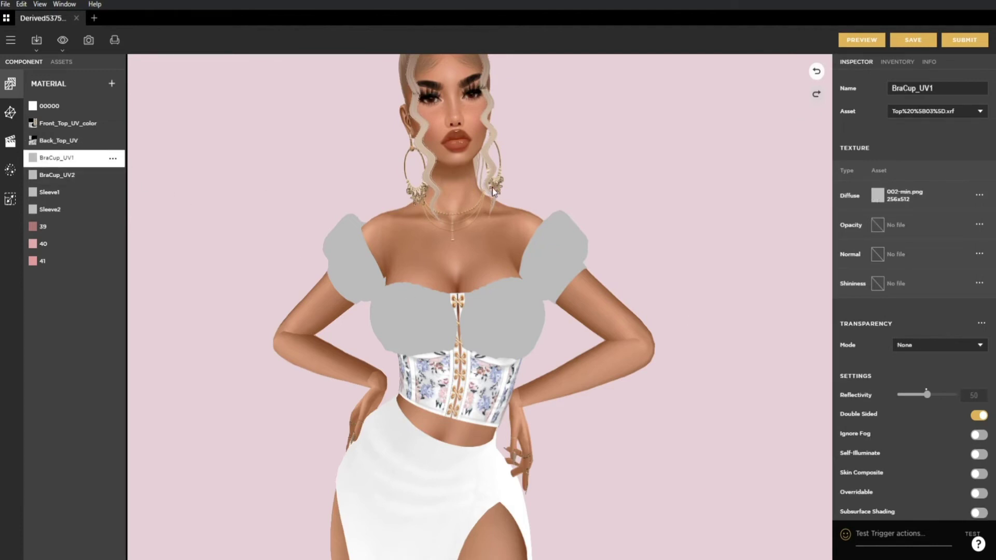
left_click(877, 195)
left_click(760, 350)
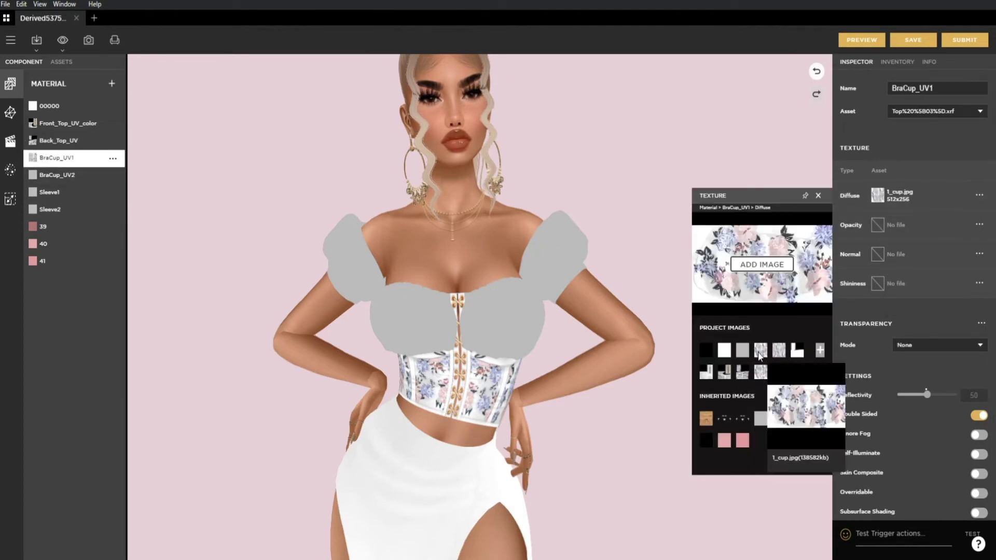
left_click(68, 175)
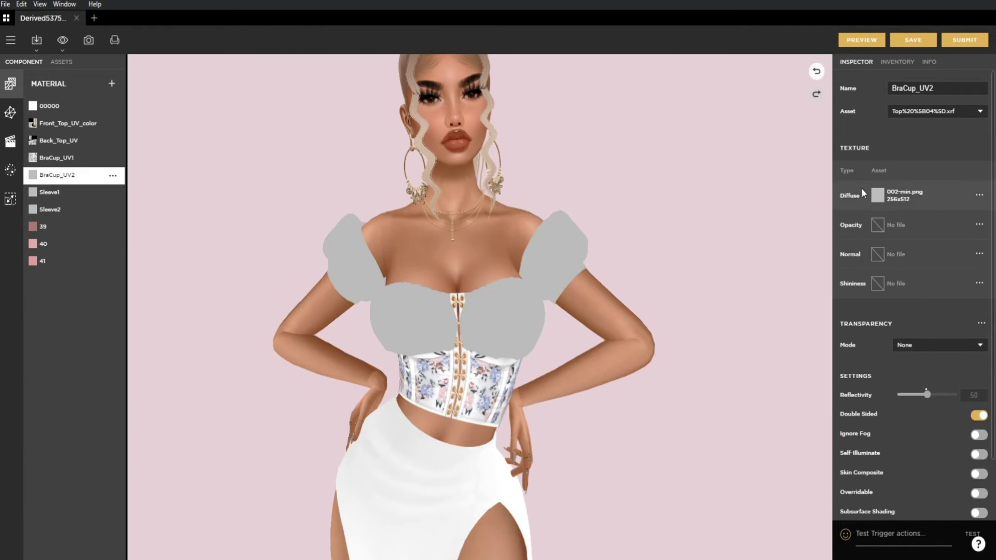
left_click(877, 195)
left_click(779, 351)
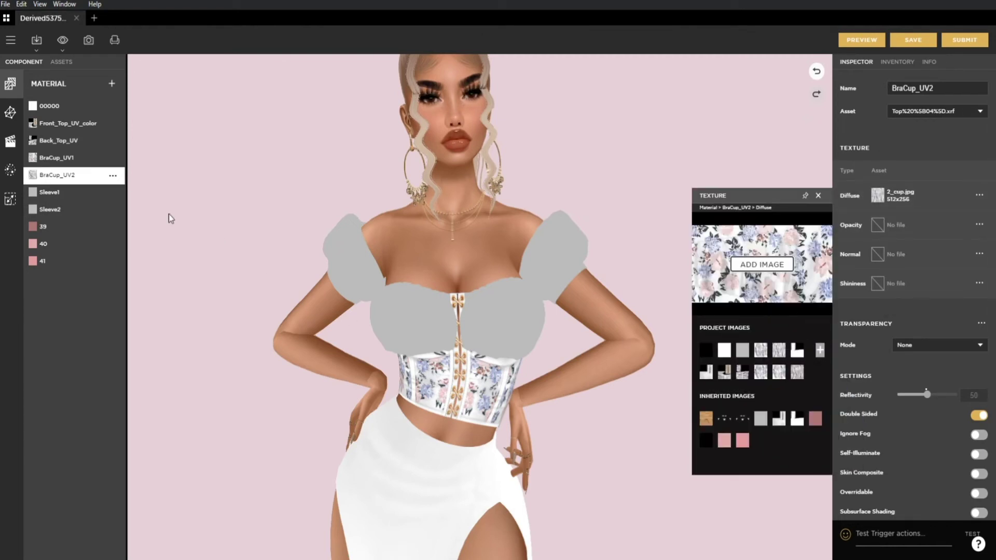
Assign sleeve1.jpg to Sleeve1 and sleeve2.jpg to Sleeve2 as diffuse textures
left_click(67, 193)
left_click(879, 200)
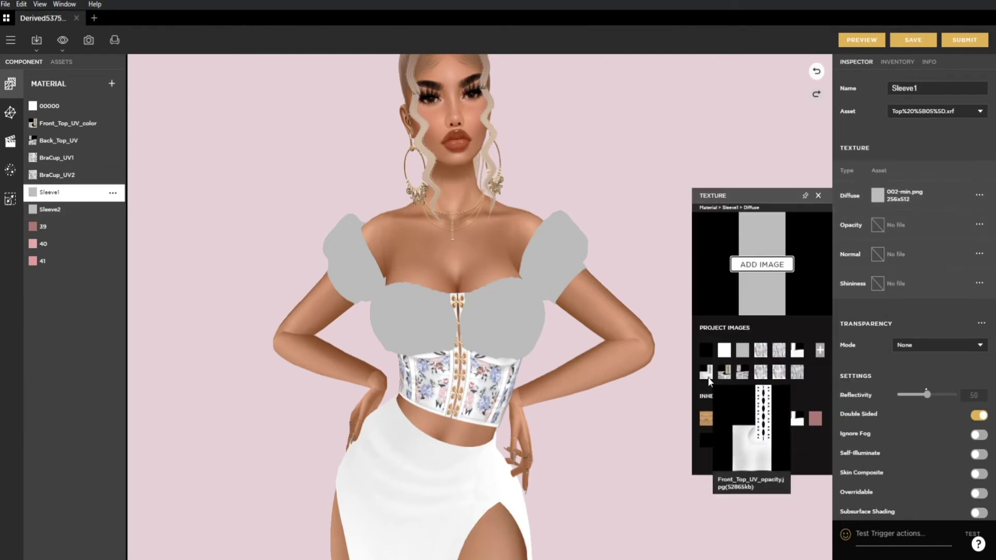
left_click(758, 373)
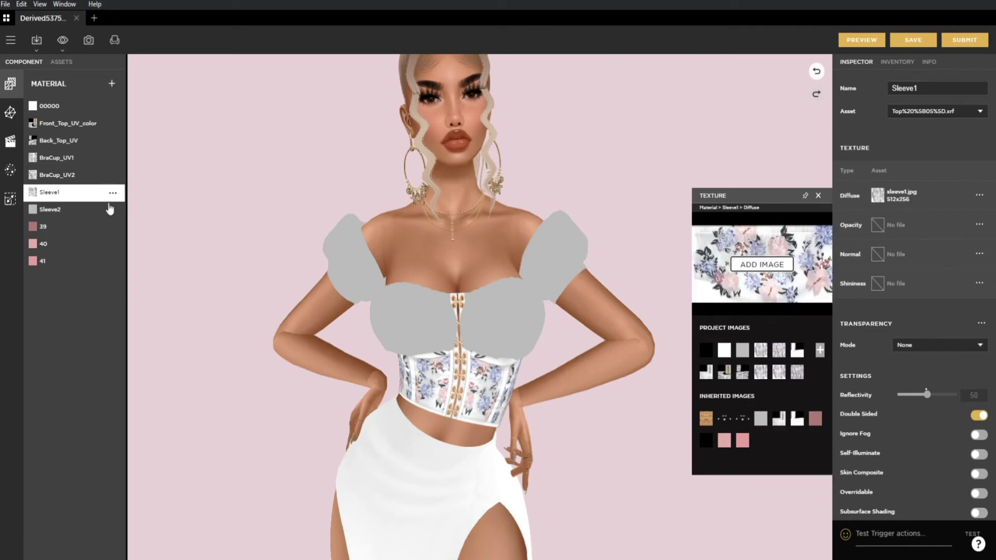
left_click(83, 210)
left_click(877, 196)
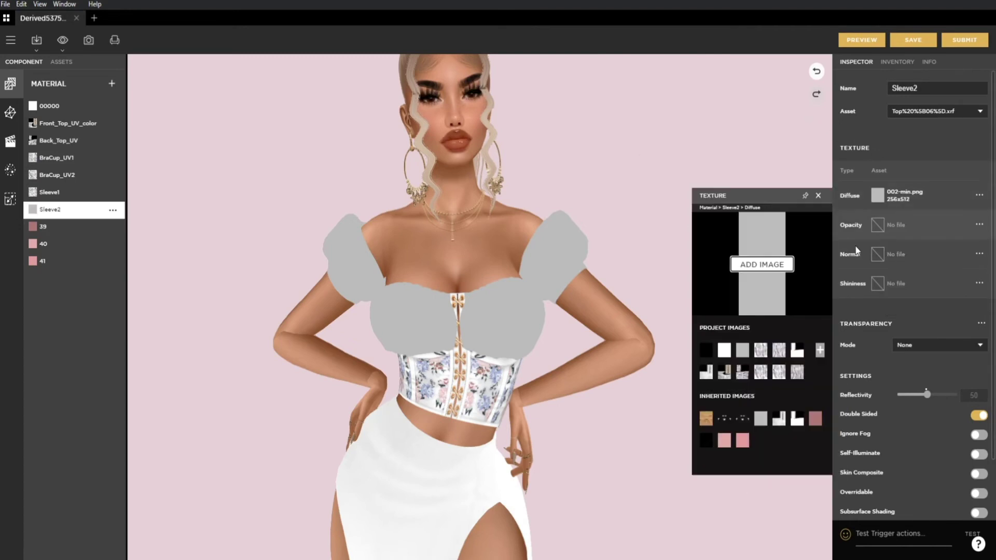
left_click(779, 372)
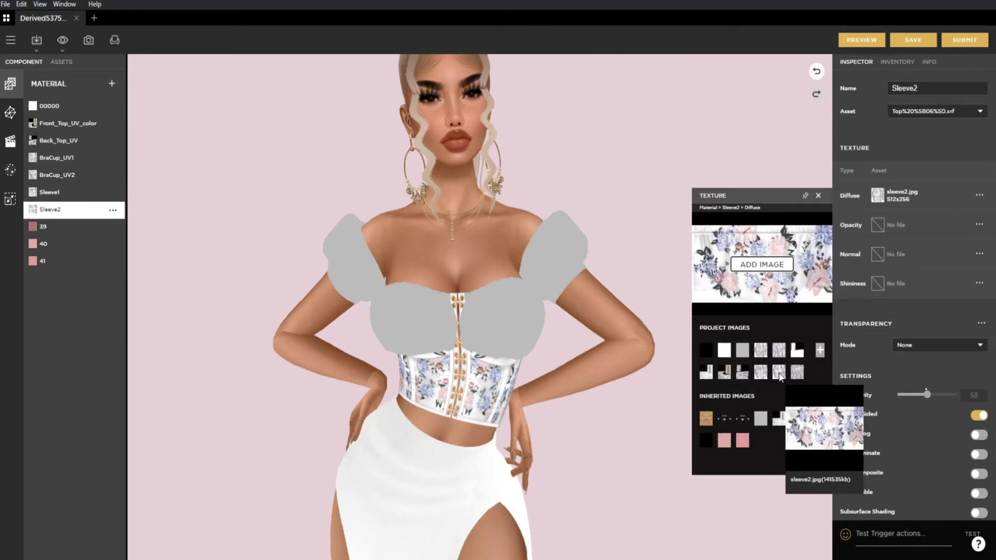
Preview the fully floral top, then switch the backdrop back to the white PrvRmC V02 room
left_click(862, 40)
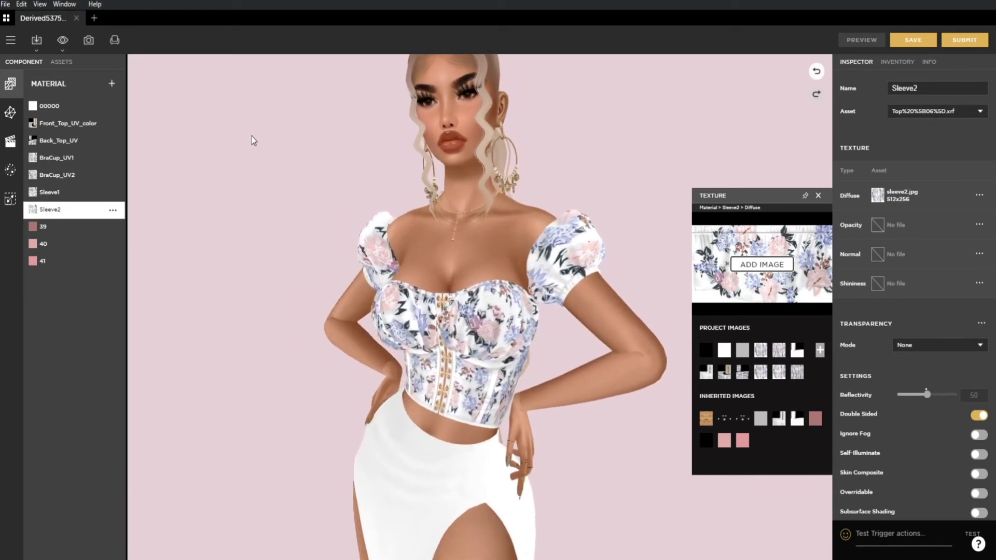
left_click(895, 63)
left_click(972, 88)
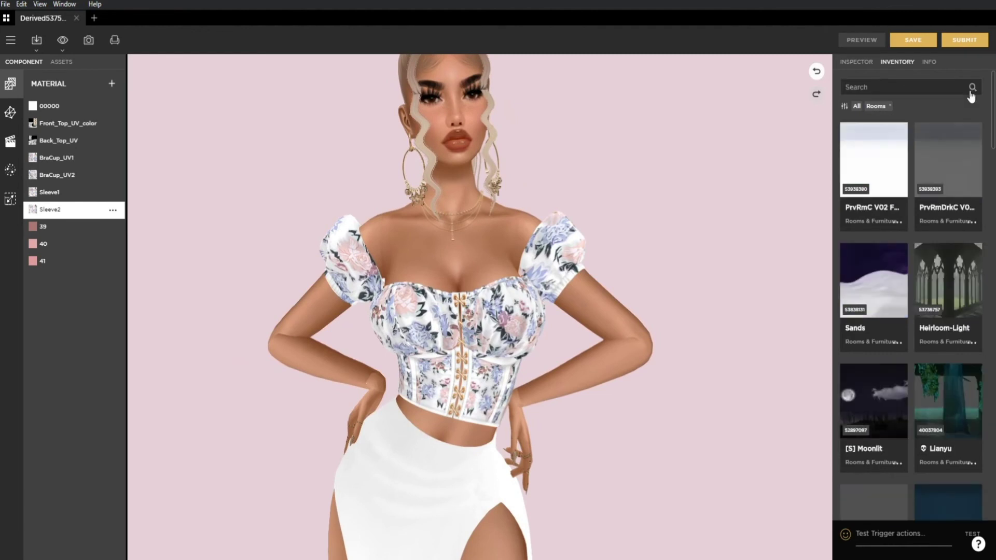
left_click(875, 161)
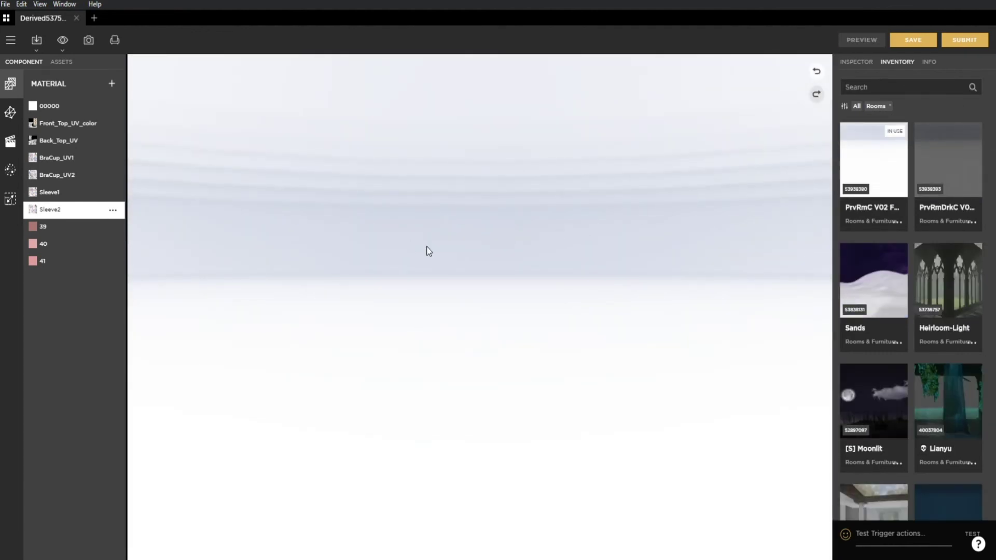